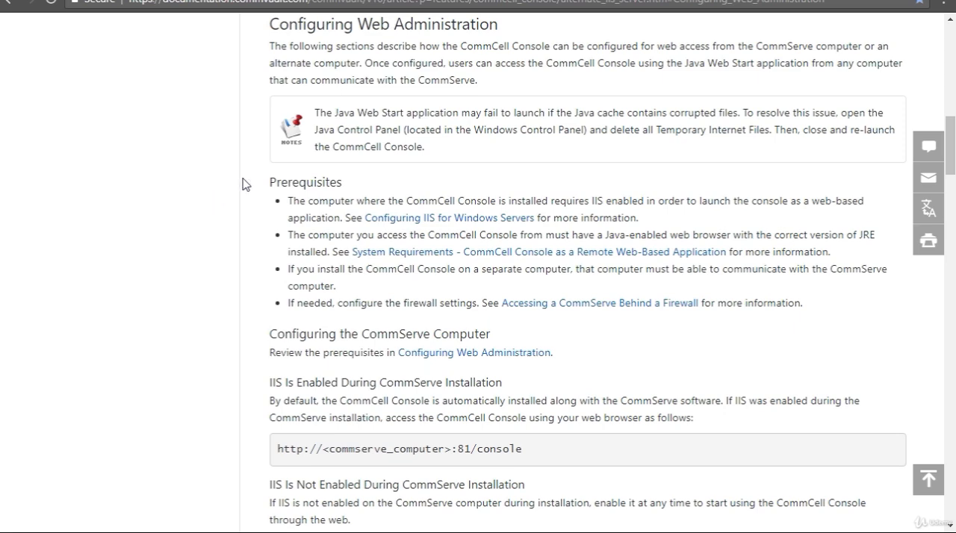
Find and highlight the console URL format given for a CommServe installed with IIS enabled.
{"action": "scroll", "coordinate": [247, 333], "scroll_direction": "down", "scroll_amount": 2}
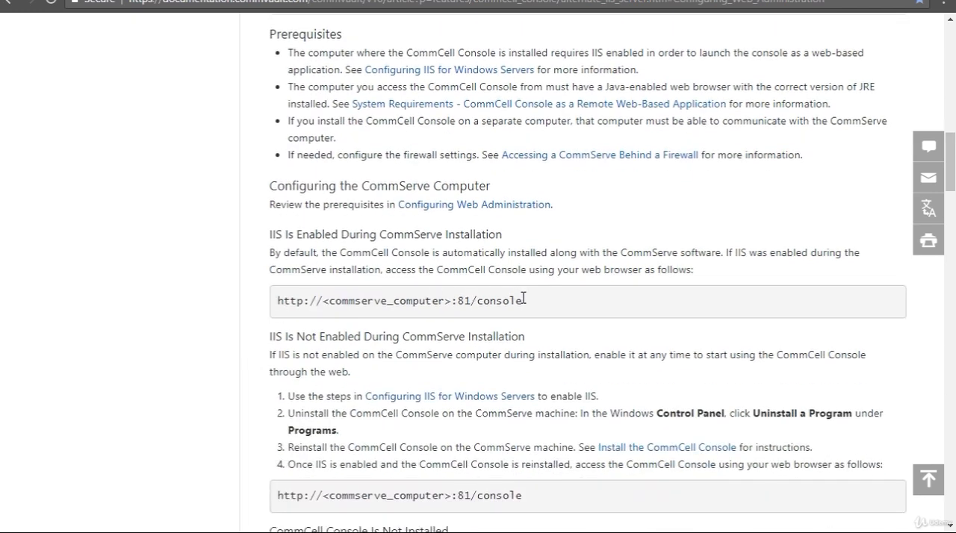
{"action": "left_click_drag", "start_coordinate": [522, 298], "coordinate": [279, 316]}
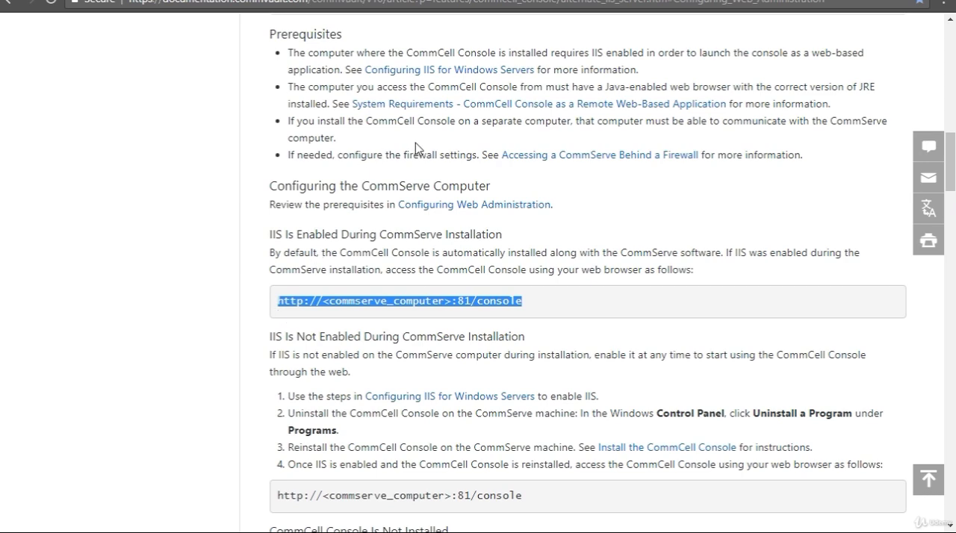
Switch to the Windows Server 2012 R2 session, move Server Manager off the desktop icons, and open Internet Explorer.
{"action": "left_click", "coordinate": [682, 1]}
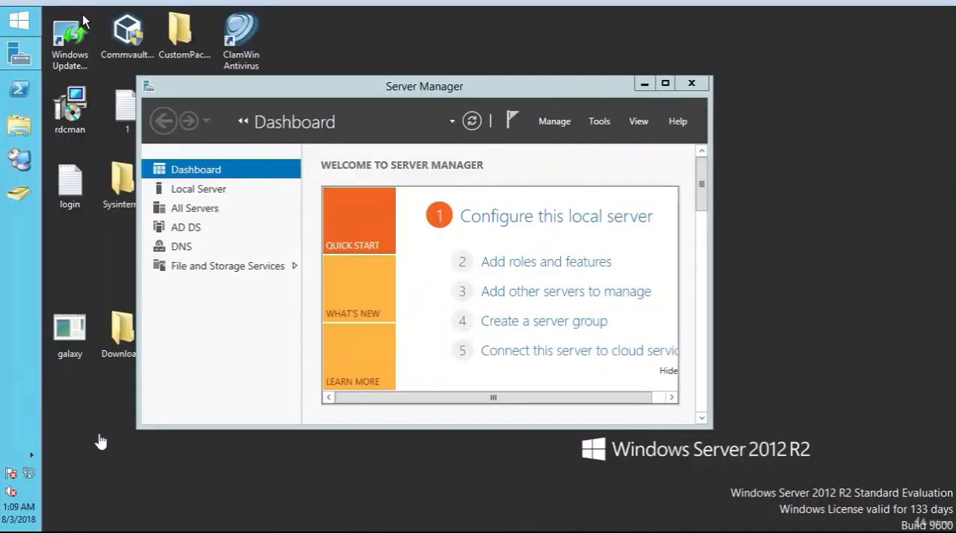
{"action": "left_click", "coordinate": [94, 469]}
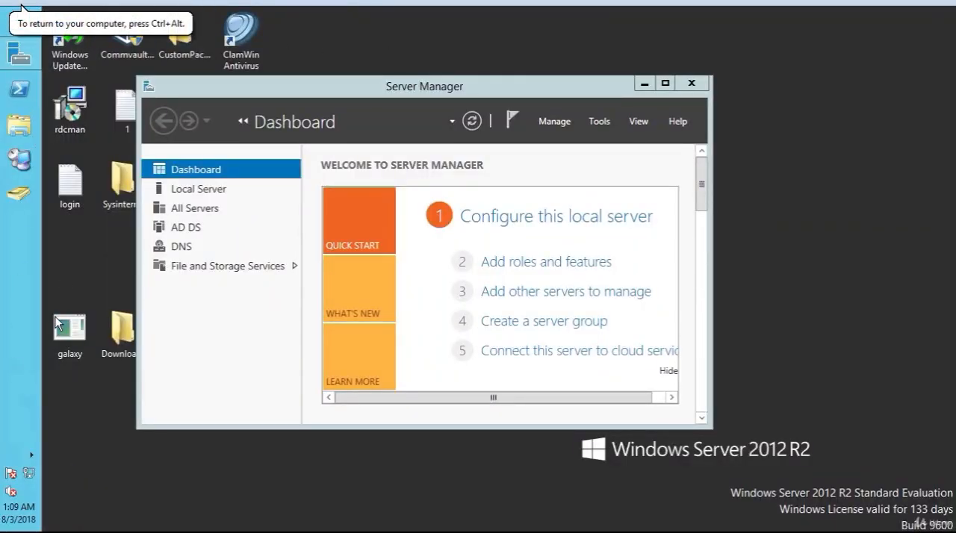
{"action": "left_click", "coordinate": [373, 82]}
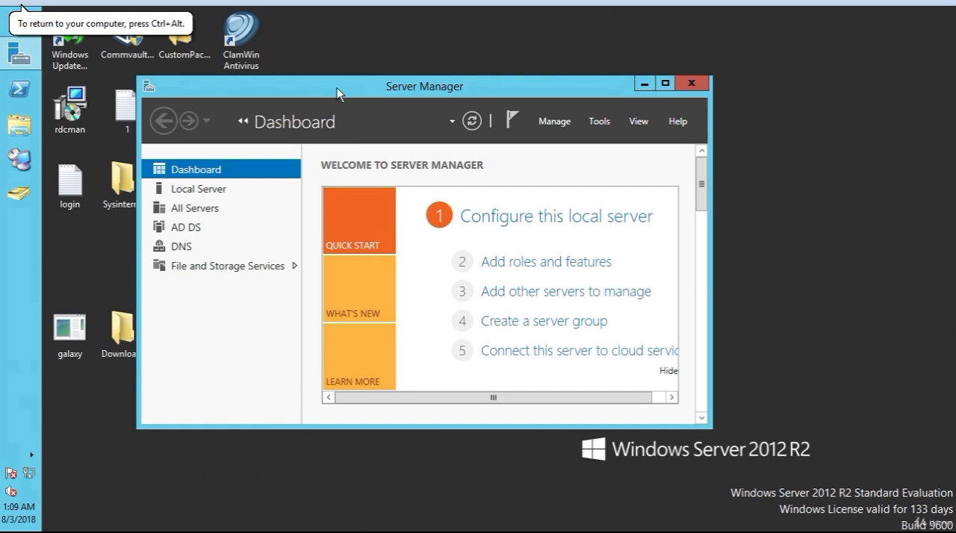
{"action": "left_click_drag", "start_coordinate": [337, 87], "coordinate": [465, 77]}
{"action": "left_click", "coordinate": [90, 261]}
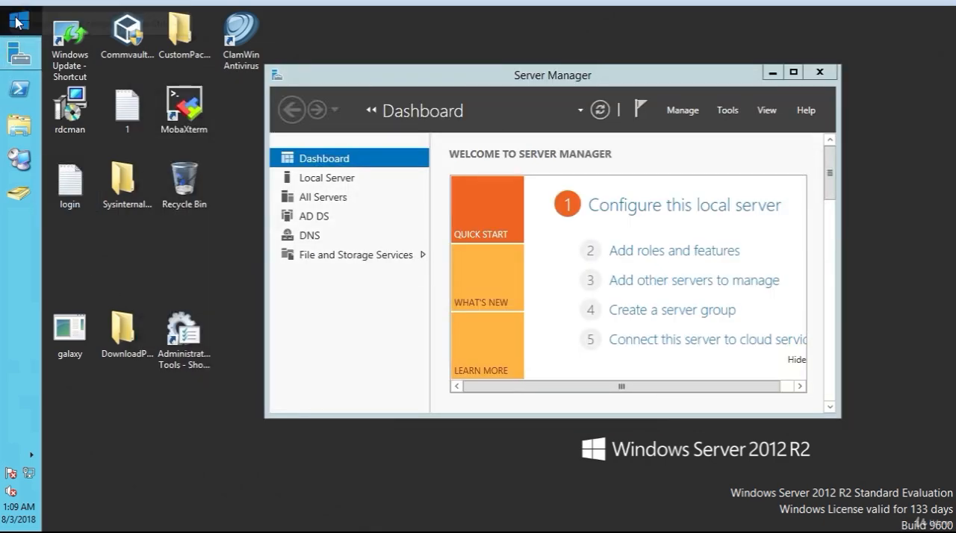
{"action": "left_click", "coordinate": [18, 22]}
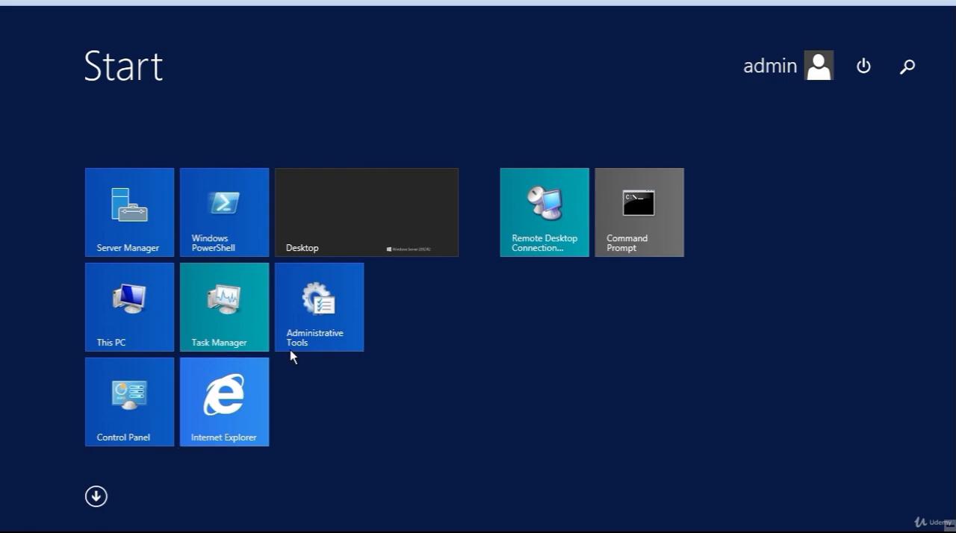
{"action": "left_click", "coordinate": [236, 398]}
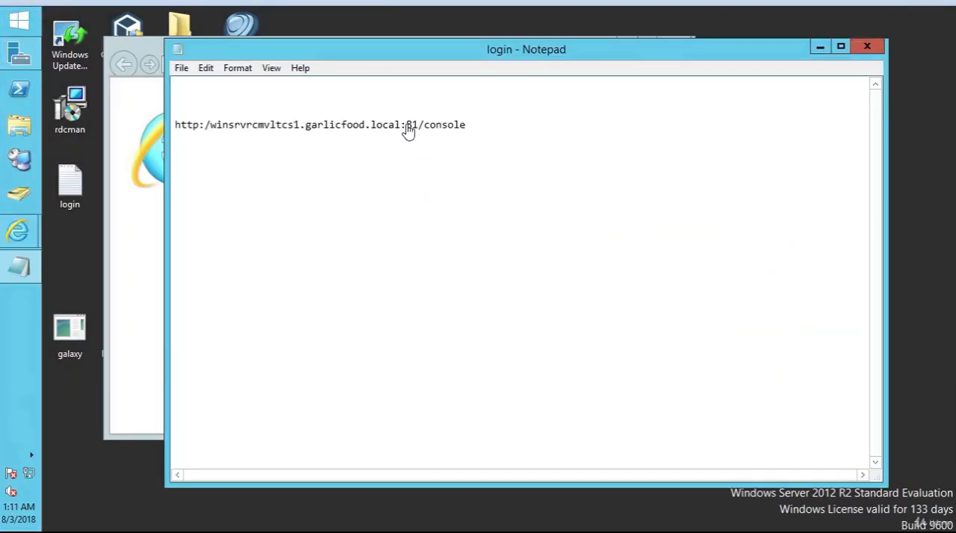
Copy the winsrvrcmvltcs1.garlicfood.local:81/console address from the login text file and load it in Internet Explorer.
{"action": "left_click_drag", "start_coordinate": [467, 124], "coordinate": [177, 125]}
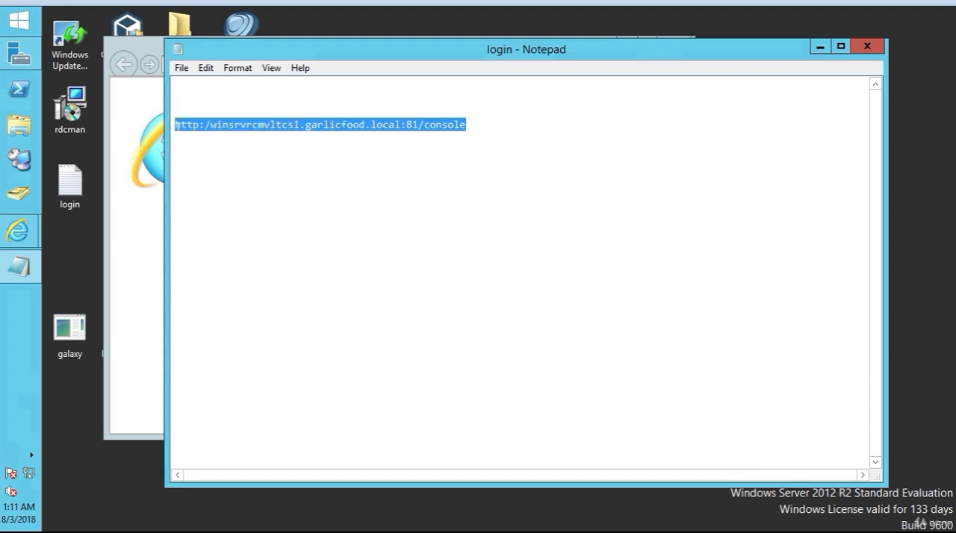
{"action": "left_click", "coordinate": [142, 46]}
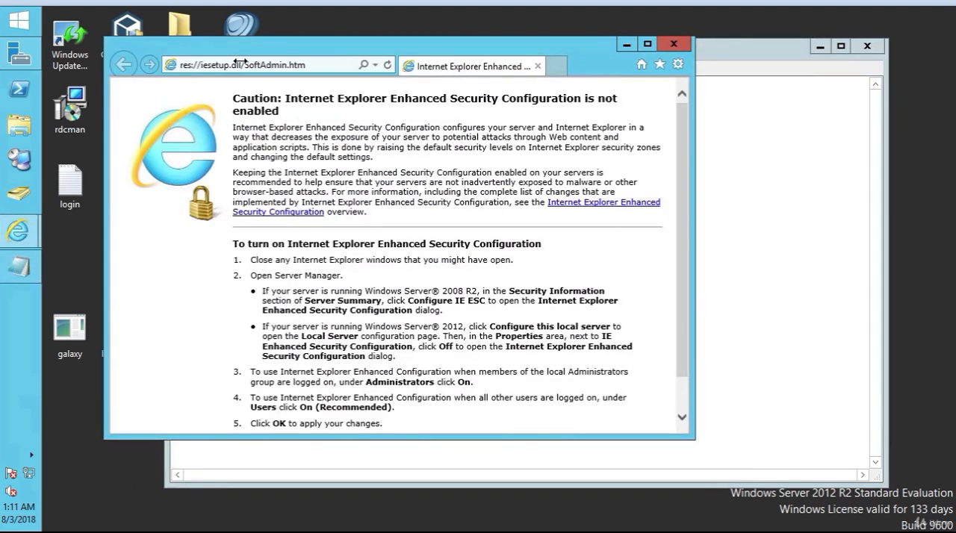
{"action": "left_click", "coordinate": [239, 65]}
{"action": "type", "text": "http://winsrvrcmvltcs1.garlicfood.local:81/console"}
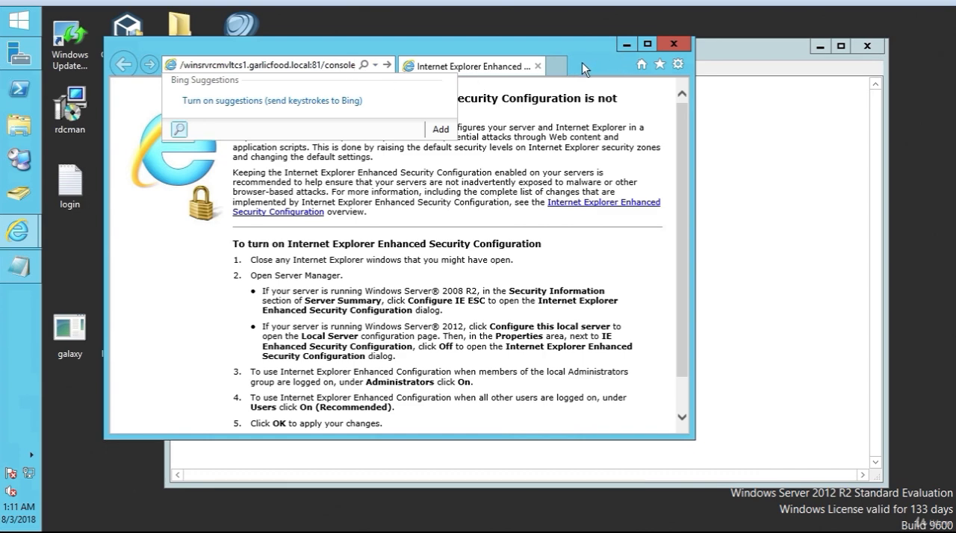
{"action": "key", "text": "Return"}
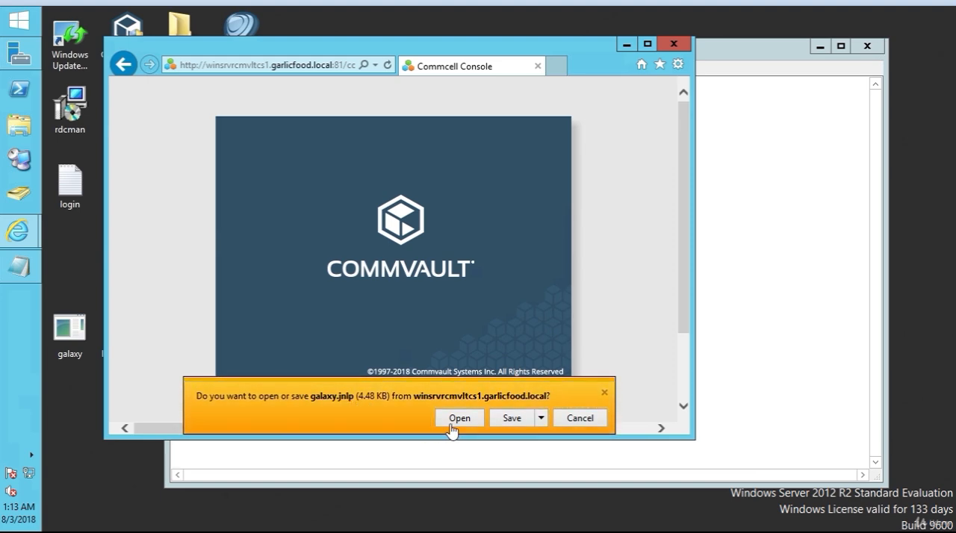
Save galaxy.jnlp to the Desktop over the existing galaxy file and dismiss the download notification.
{"action": "left_click", "coordinate": [541, 419]}
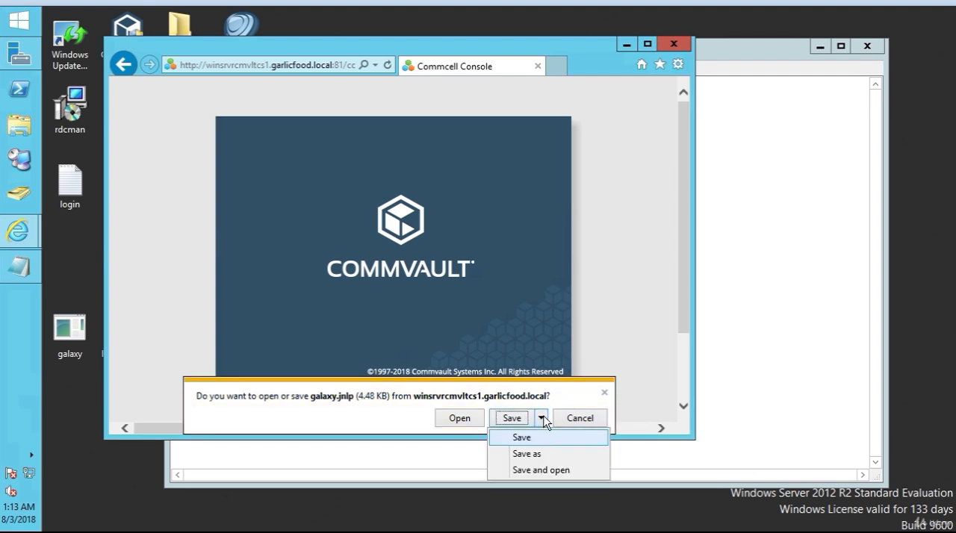
{"action": "left_click", "coordinate": [537, 457]}
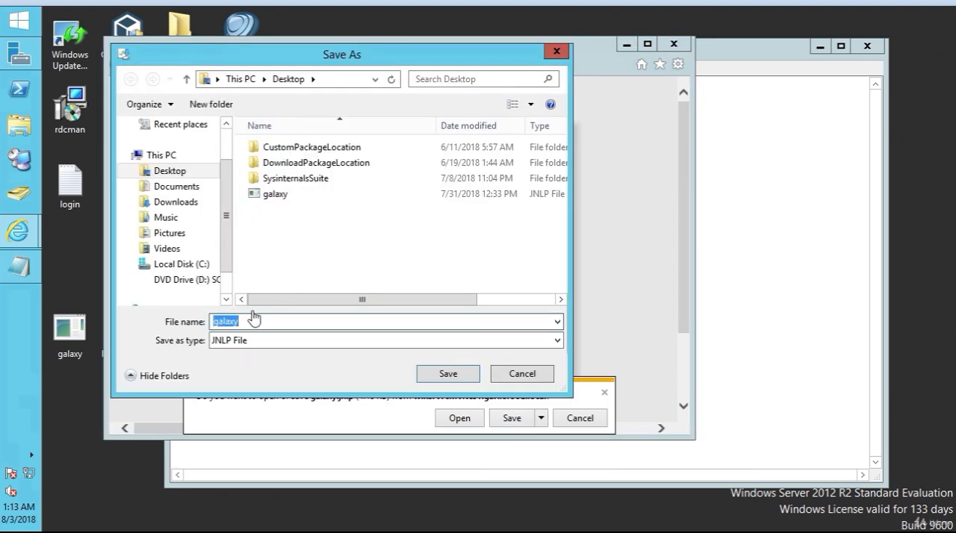
{"action": "left_click", "coordinate": [440, 379]}
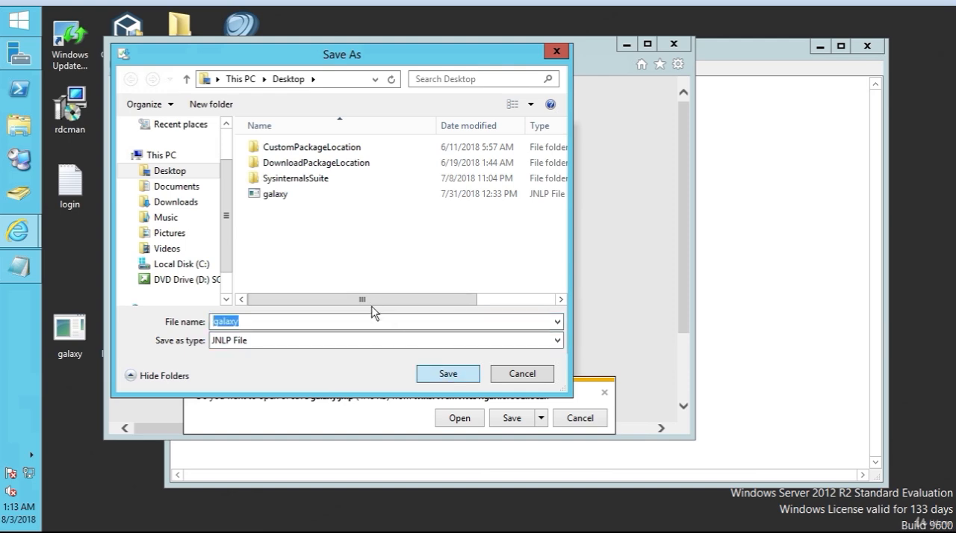
{"action": "left_click", "coordinate": [448, 376]}
{"action": "left_click", "coordinate": [535, 276]}
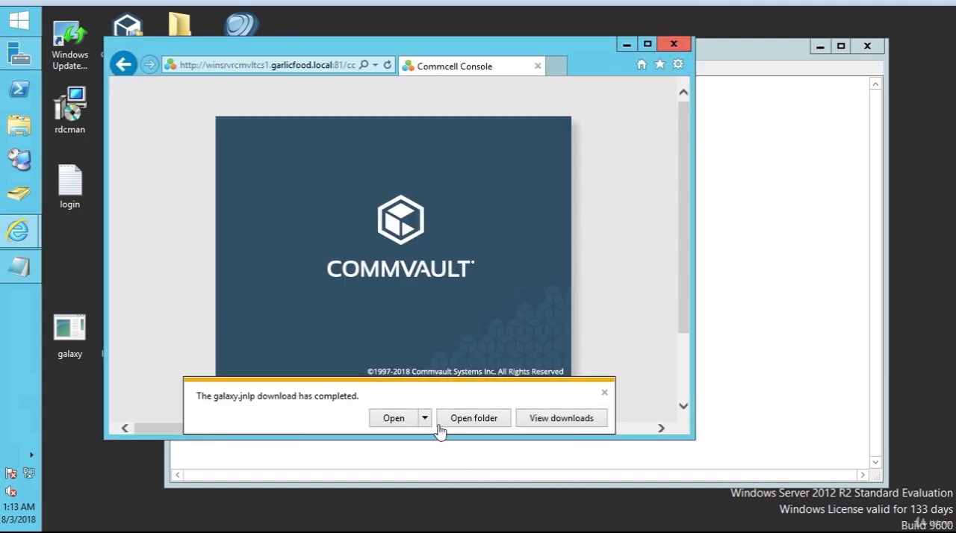
{"action": "left_click", "coordinate": [605, 393]}
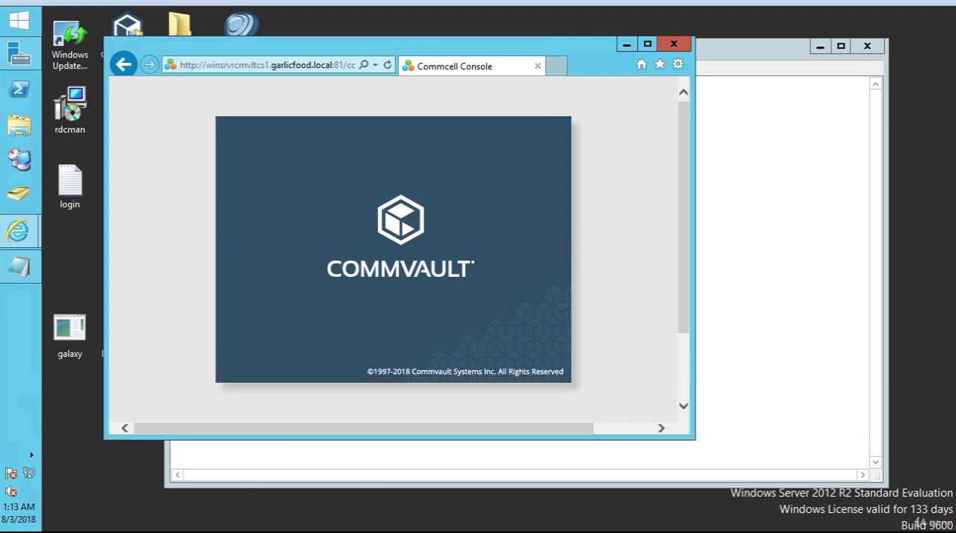
Close the extra browser window and the login text file without saving, keeping the remaining browser clear of the desktop icons.
{"action": "left_click_drag", "start_coordinate": [469, 47], "coordinate": [618, 54]}
{"action": "left_click", "coordinate": [196, 50]}
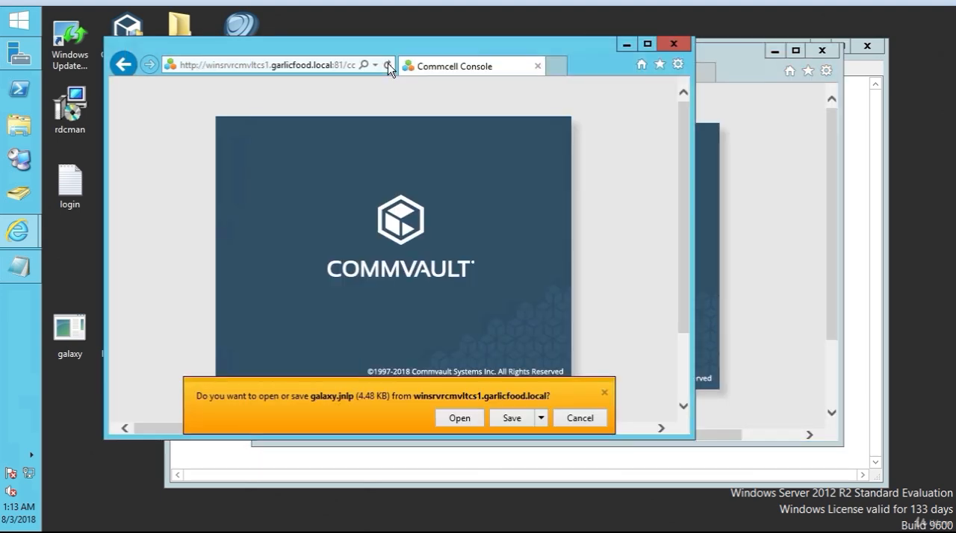
{"action": "left_click", "coordinate": [673, 43]}
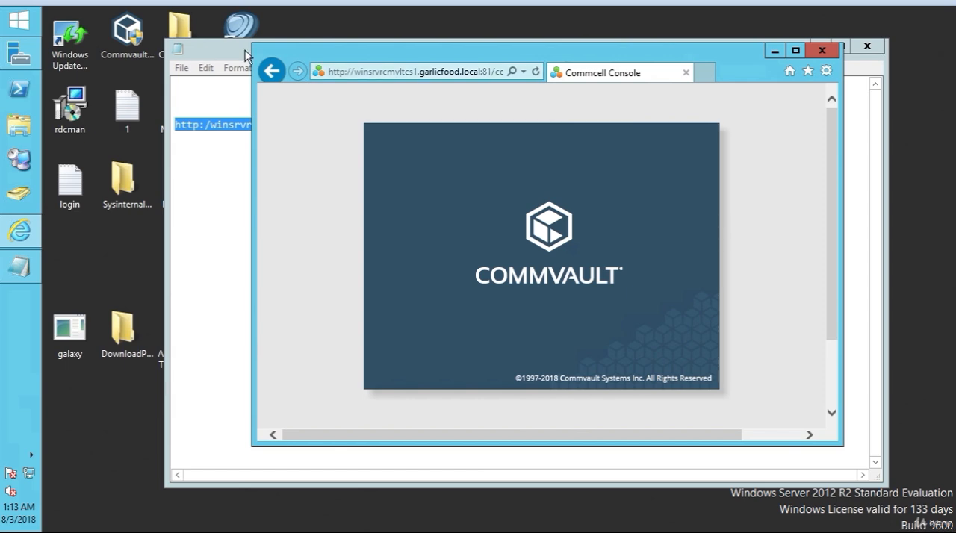
{"action": "left_click", "coordinate": [822, 50]}
{"action": "left_click", "coordinate": [866, 45]}
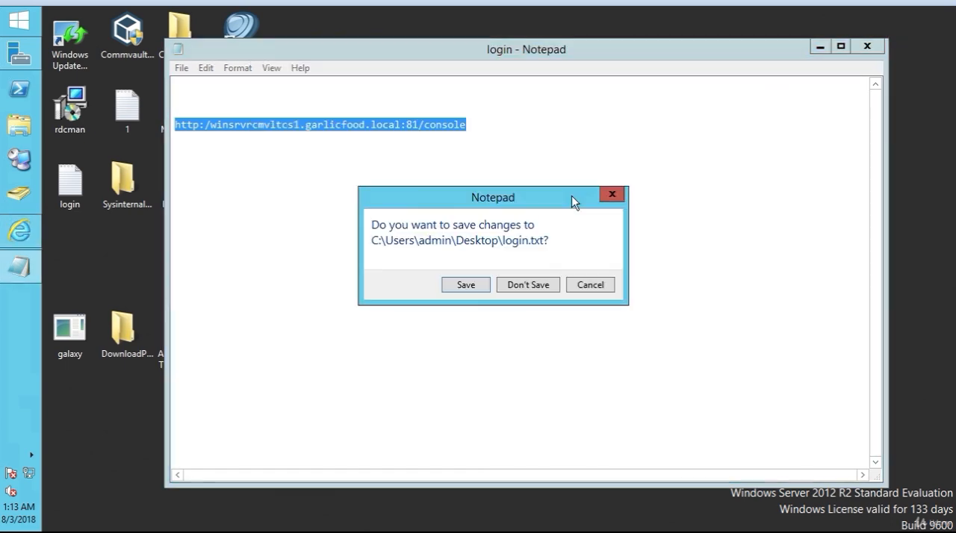
{"action": "left_click", "coordinate": [541, 288]}
{"action": "left_click_drag", "start_coordinate": [390, 60], "coordinate": [481, 52]}
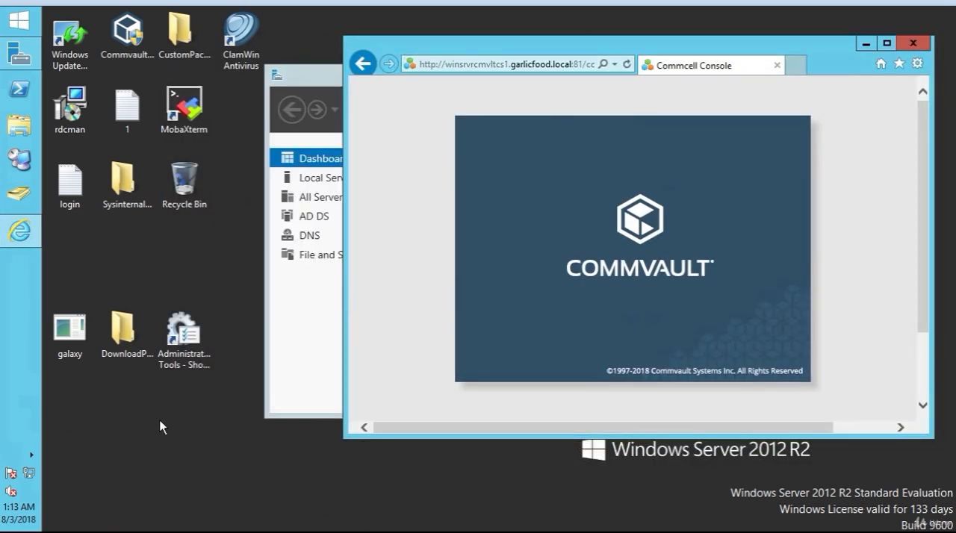
Launch the galaxy file from the desktop, minimize the open windows, and allow the Commcell Console application to run.
{"action": "left_click", "coordinate": [66, 341]}
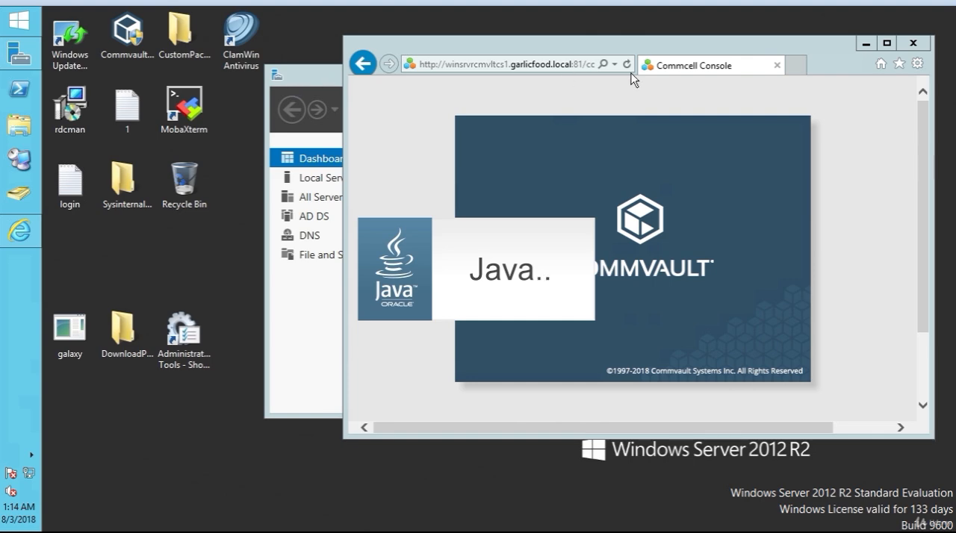
{"action": "left_click", "coordinate": [865, 47]}
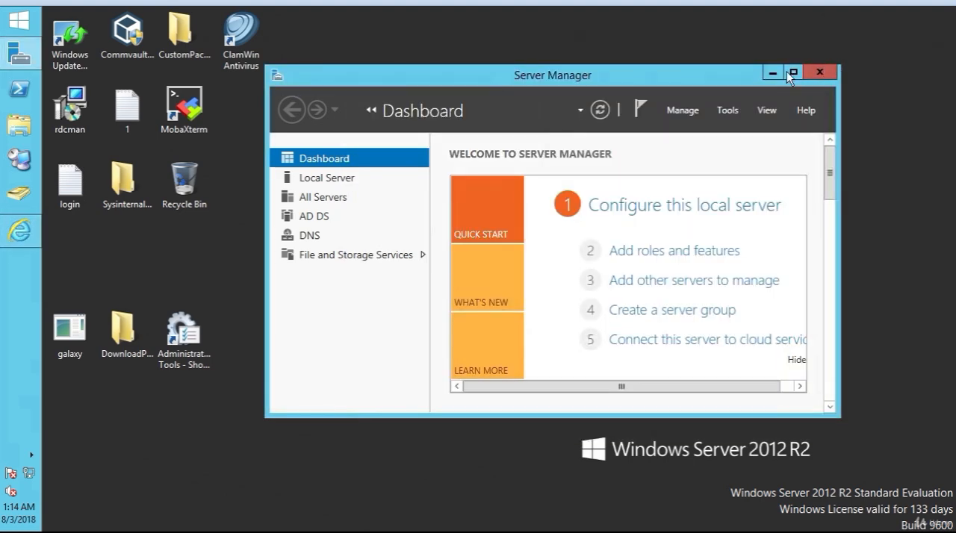
{"action": "left_click", "coordinate": [771, 74]}
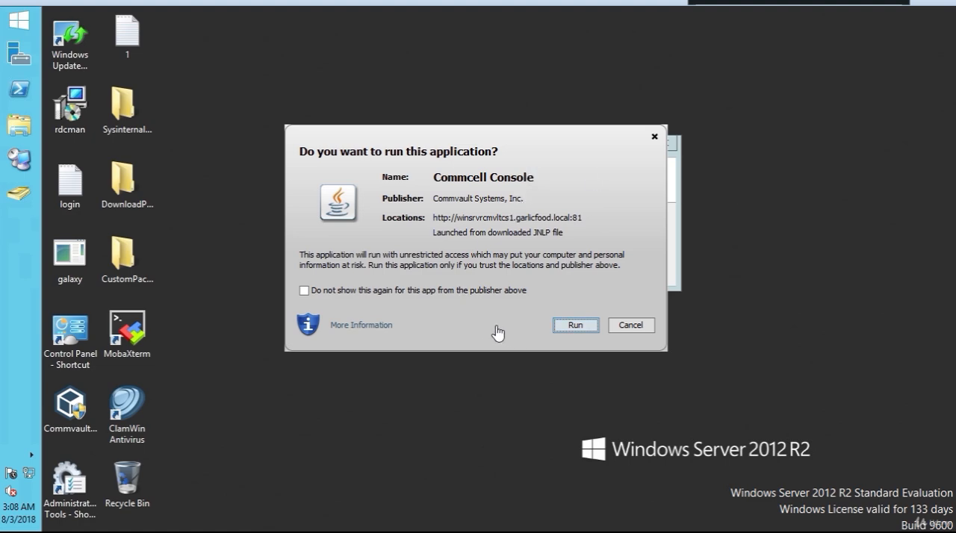
{"action": "left_click", "coordinate": [575, 326]}
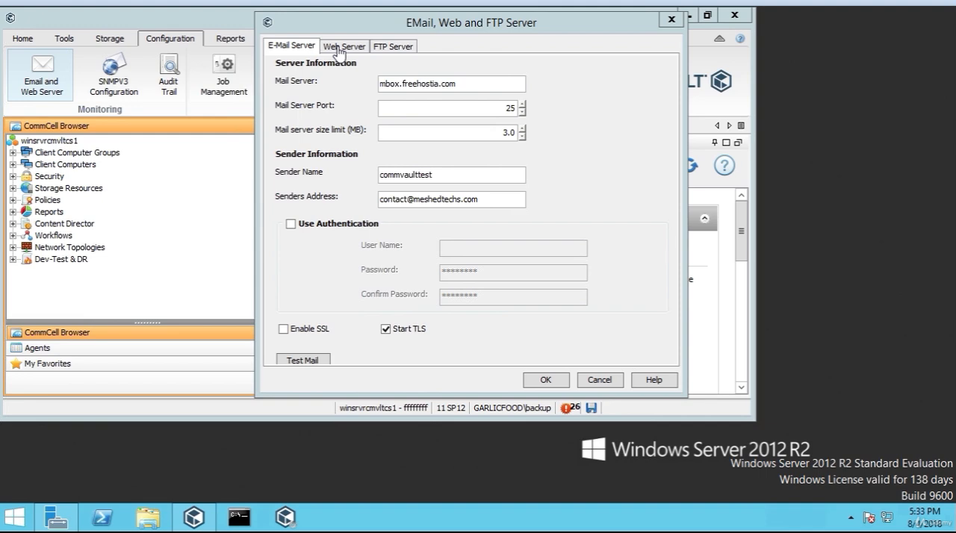
In the Web Server settings, clear the Add-in's Web Server URL and turn off Use Alternate Web Server URL for Add-in.
{"action": "left_click", "coordinate": [347, 48]}
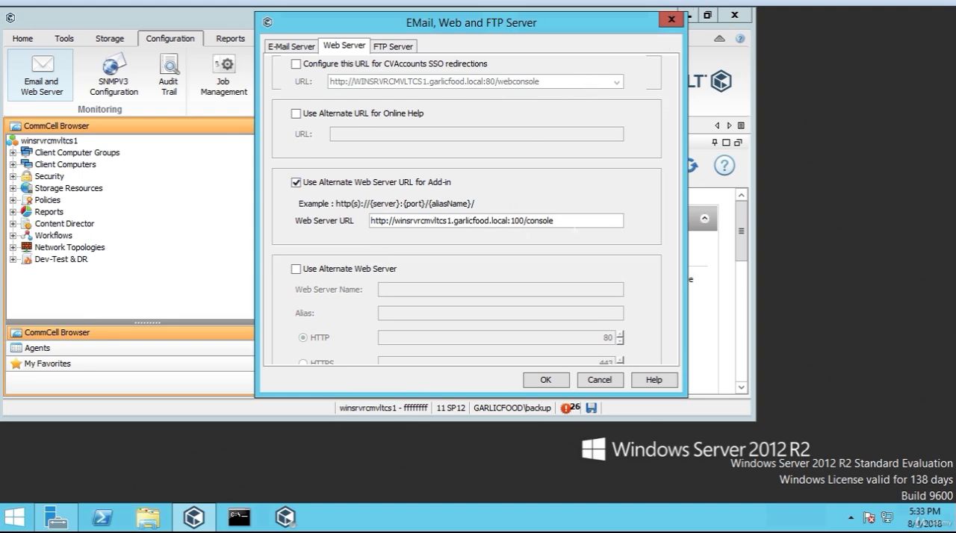
{"action": "left_click_drag", "start_coordinate": [555, 221], "coordinate": [510, 221]}
{"action": "left_click", "coordinate": [507, 221]}
{"action": "double_click", "coordinate": [455, 220]}
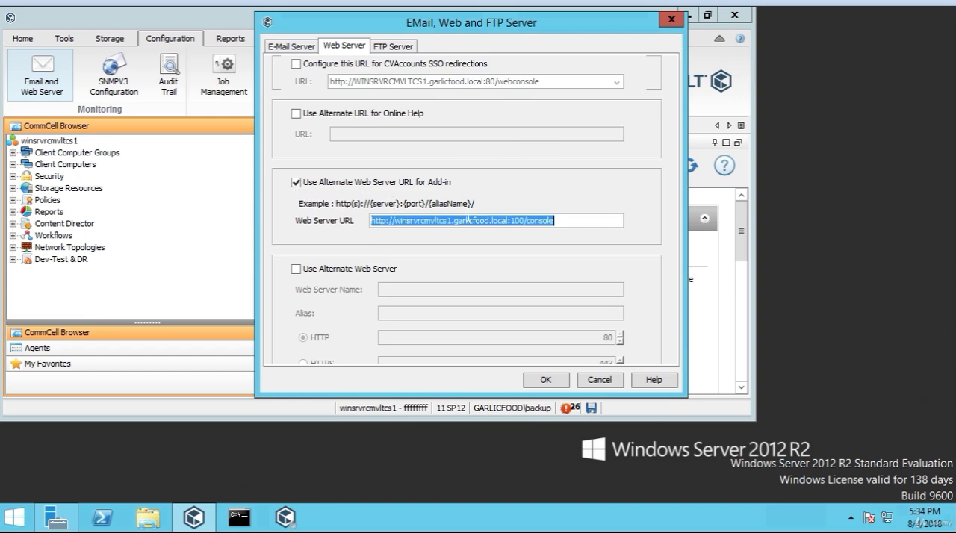
{"action": "left_click", "coordinate": [455, 220]}
{"action": "double_click", "coordinate": [469, 221]}
{"action": "key", "text": "BackSpace"}
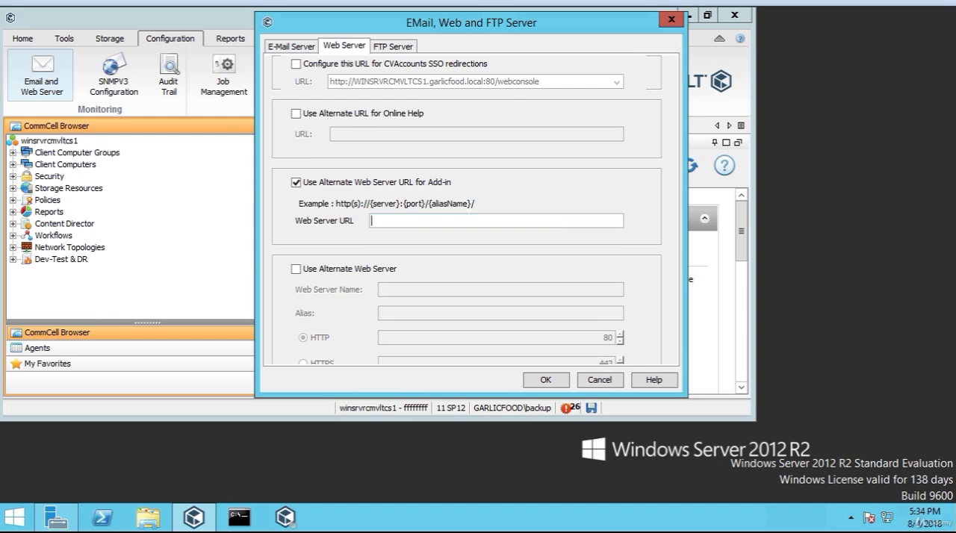
{"action": "left_click", "coordinate": [300, 183]}
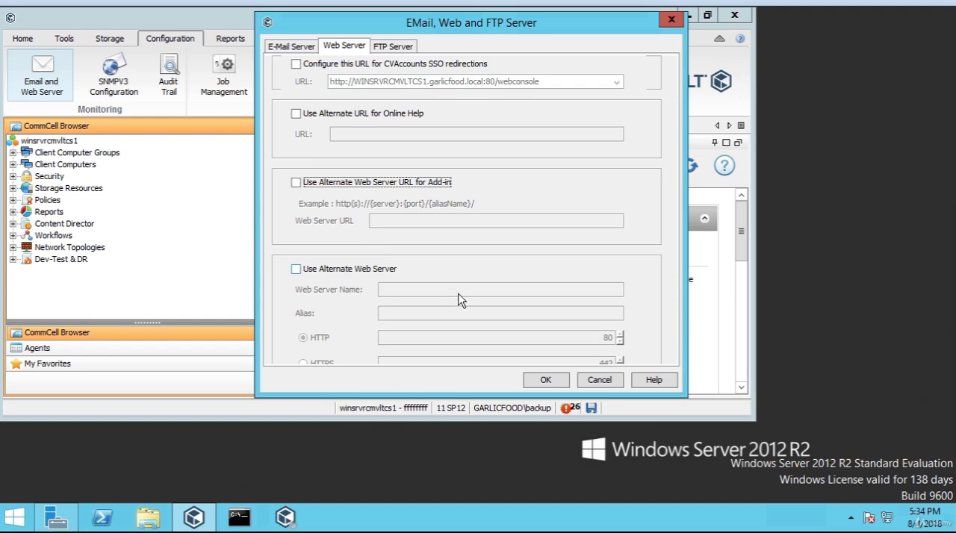
Review the FTP Server settings and the mail server, sender name and sender address in the E-Mail Server settings.
{"action": "left_click", "coordinate": [396, 47]}
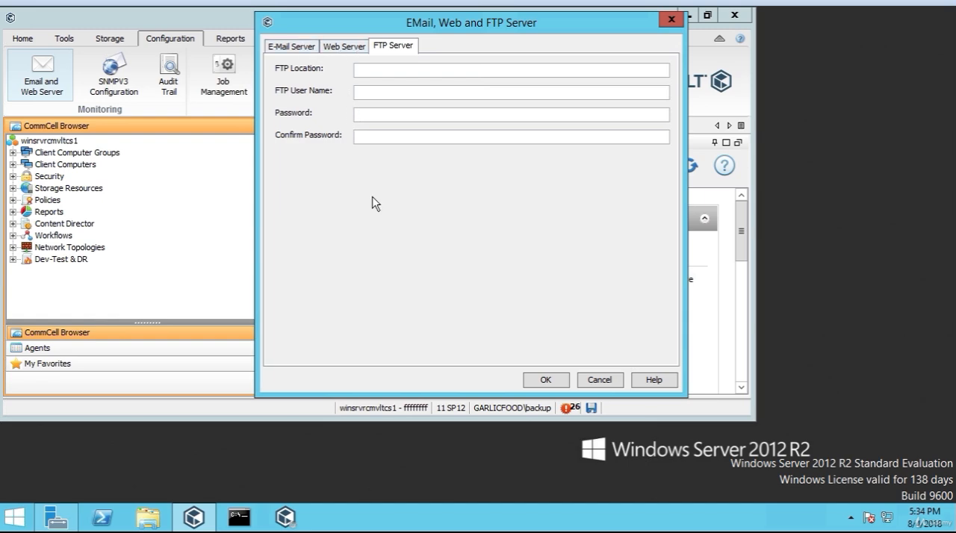
{"action": "left_click", "coordinate": [299, 47]}
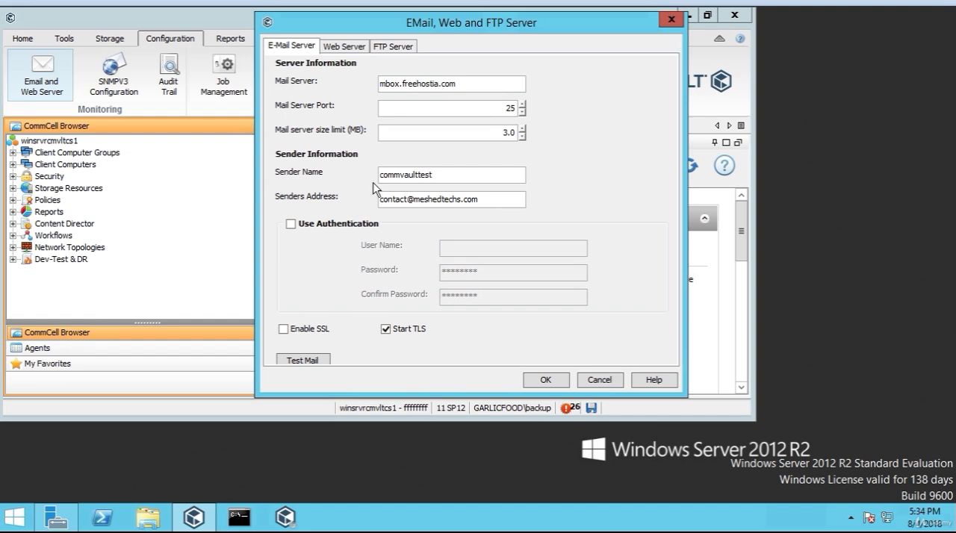
{"action": "left_click_drag", "start_coordinate": [434, 174], "coordinate": [379, 175]}
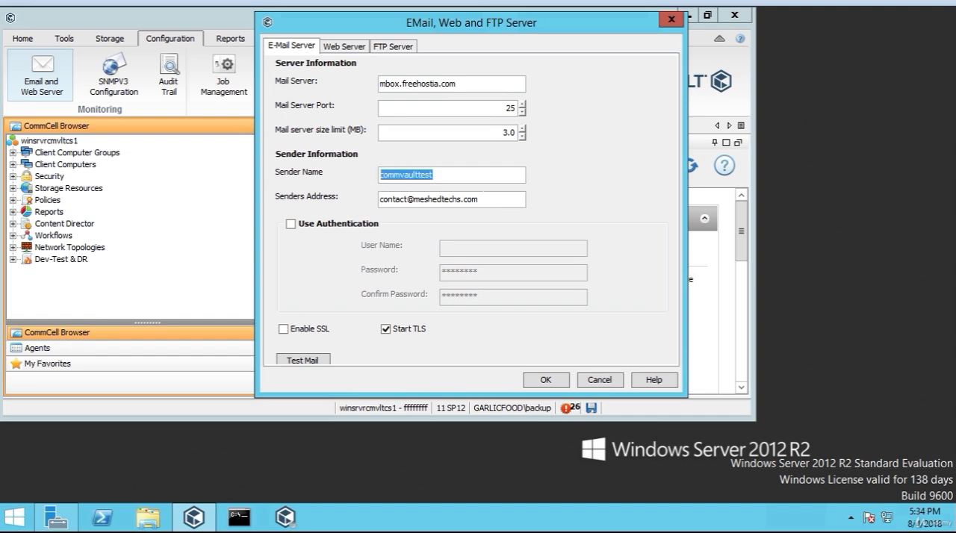
{"action": "left_click_drag", "start_coordinate": [480, 199], "coordinate": [385, 198]}
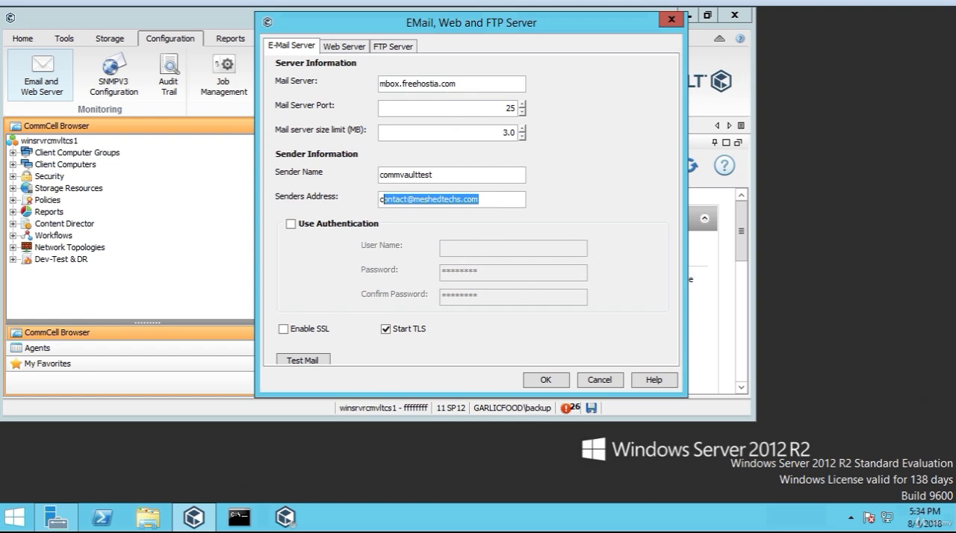
{"action": "left_click_drag", "start_coordinate": [391, 84], "coordinate": [381, 84]}
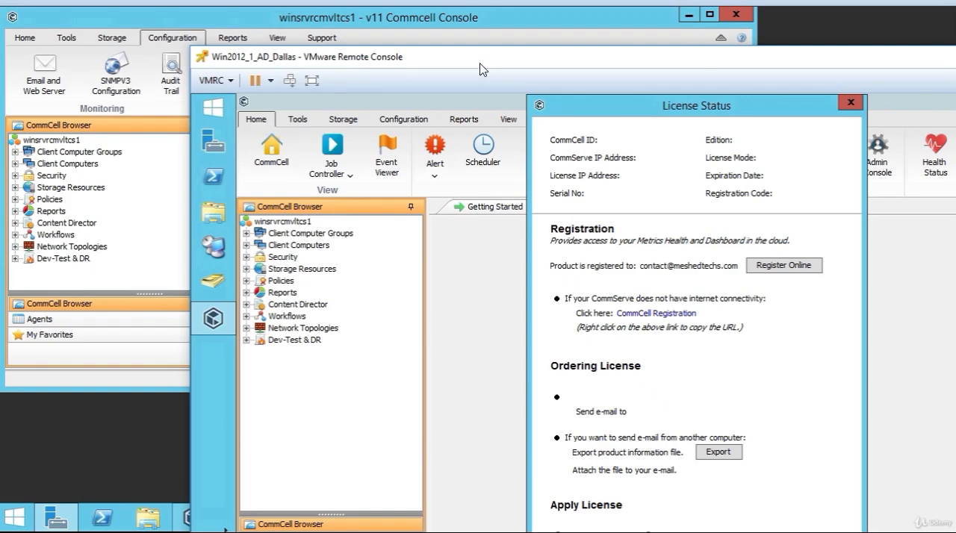
Reposition the Win2012_1_AD_Dallas VMware Remote Console window to bring its License Status dialog into view.
{"action": "left_click_drag", "start_coordinate": [482, 70], "coordinate": [355, 59]}
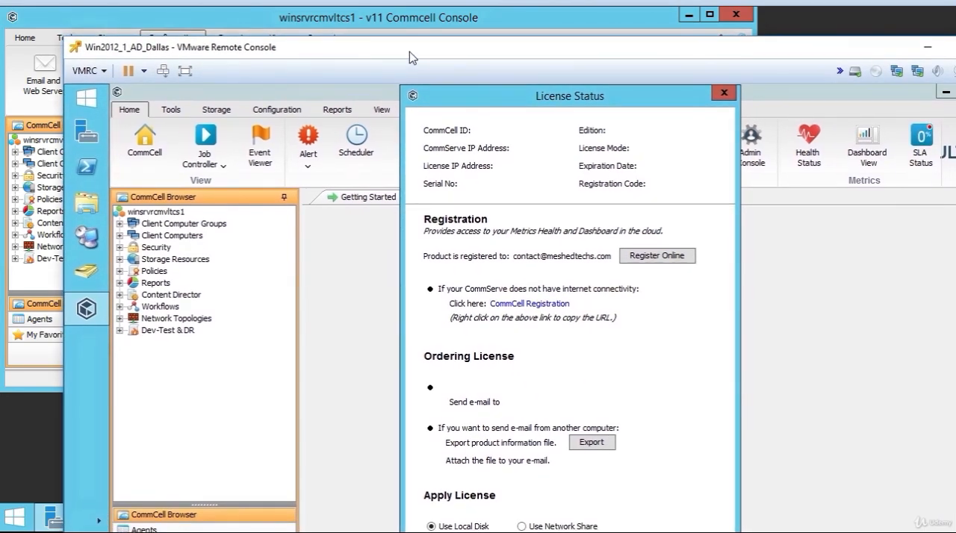
{"action": "double_click", "coordinate": [413, 58]}
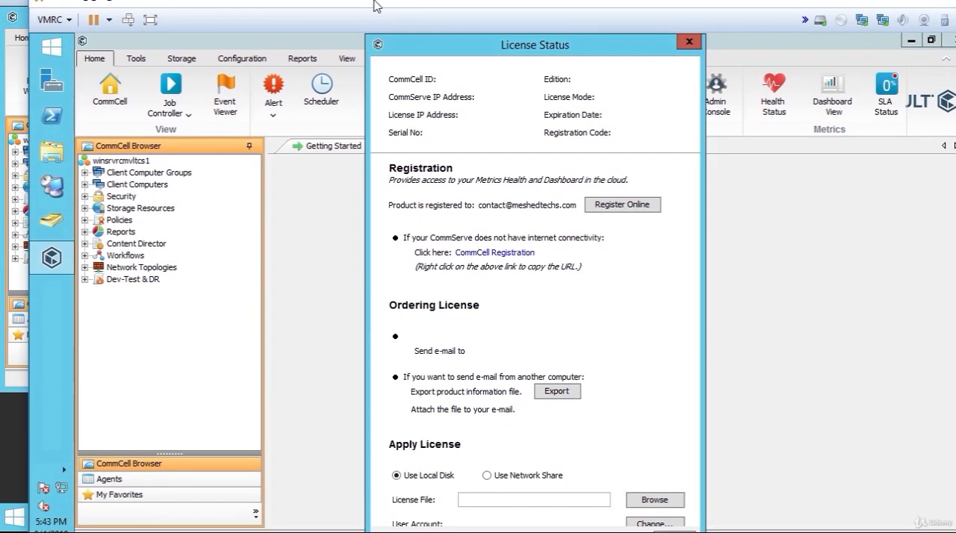